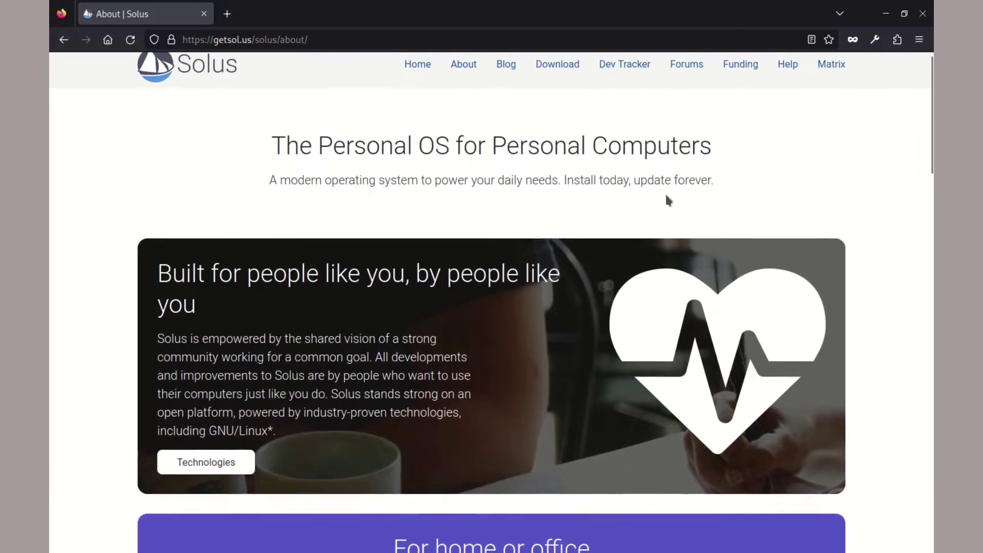
Scroll down through the getsol.us Solus About page
scroll(394, 156, "down", 2)
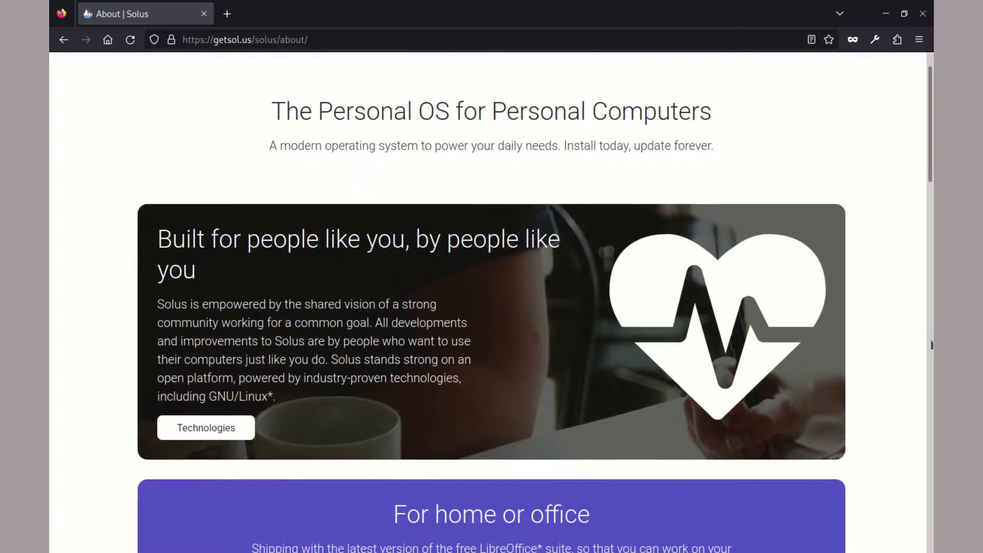
scroll(853, 347, "down", 5)
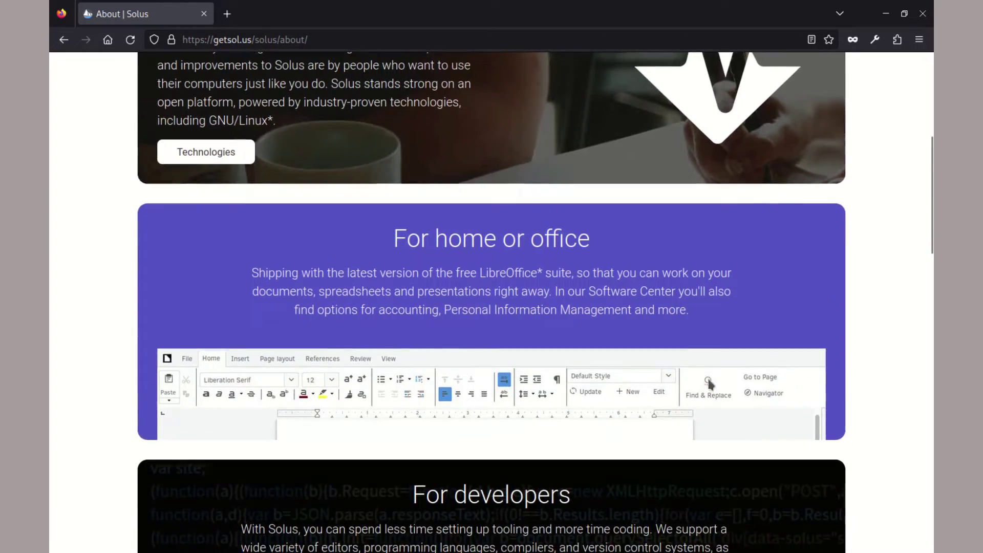
scroll(768, 366, "down", 7)
scroll(706, 384, "down", 1)
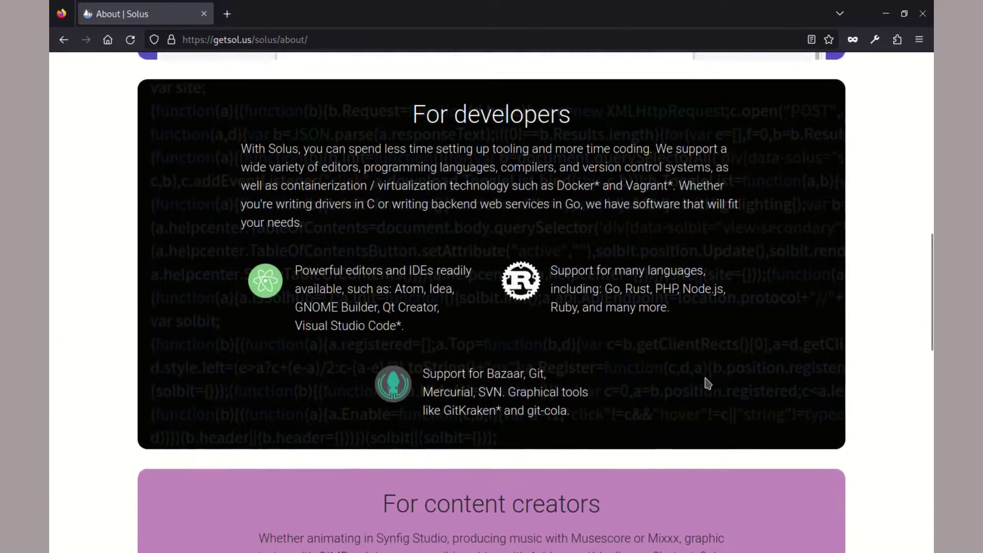
scroll(708, 382, "down", 3)
scroll(706, 374, "down", 2)
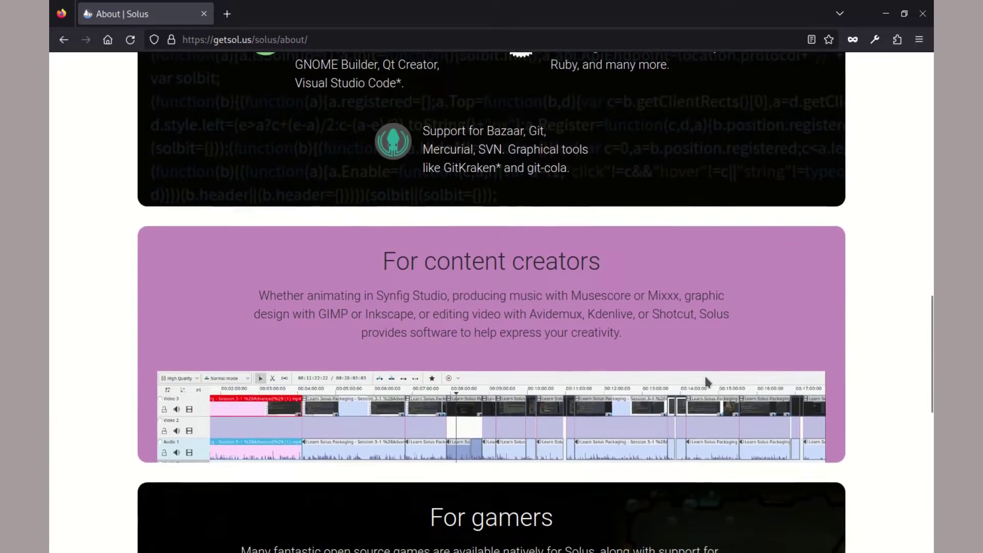
scroll(717, 364, "down", 1)
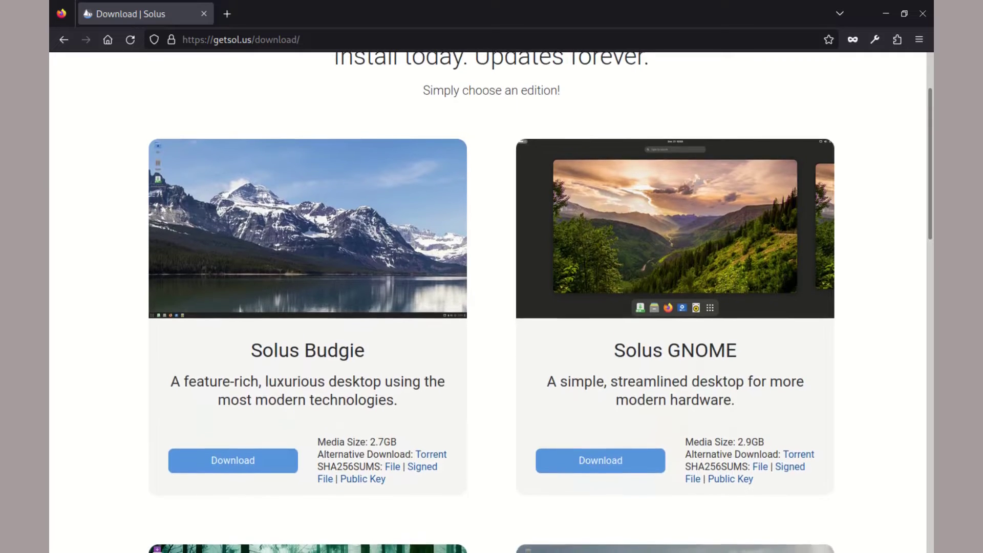
scroll(857, 351, "down", 8)
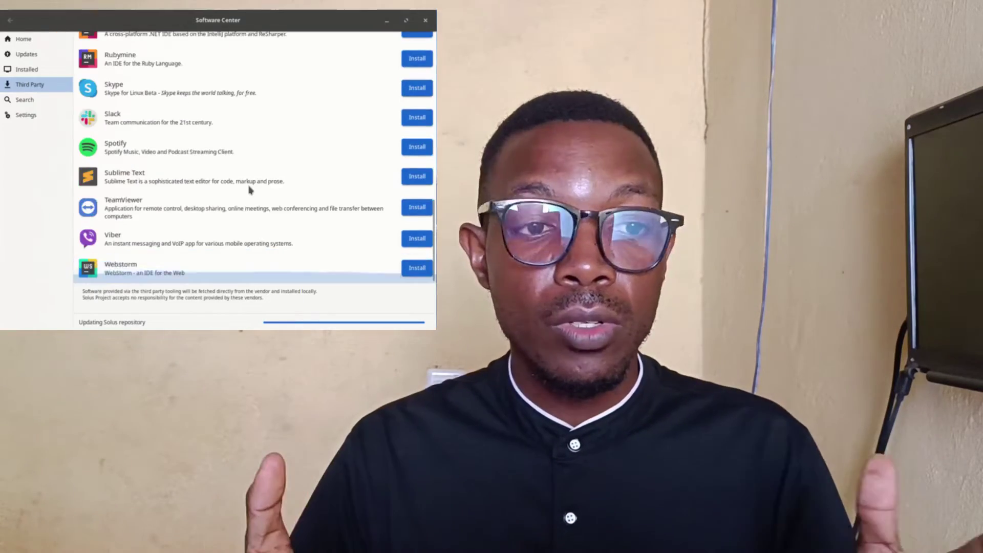
Scroll the Third Party app list back up to Android Studio and Google Chrome
scroll(153, 238, "up", 5)
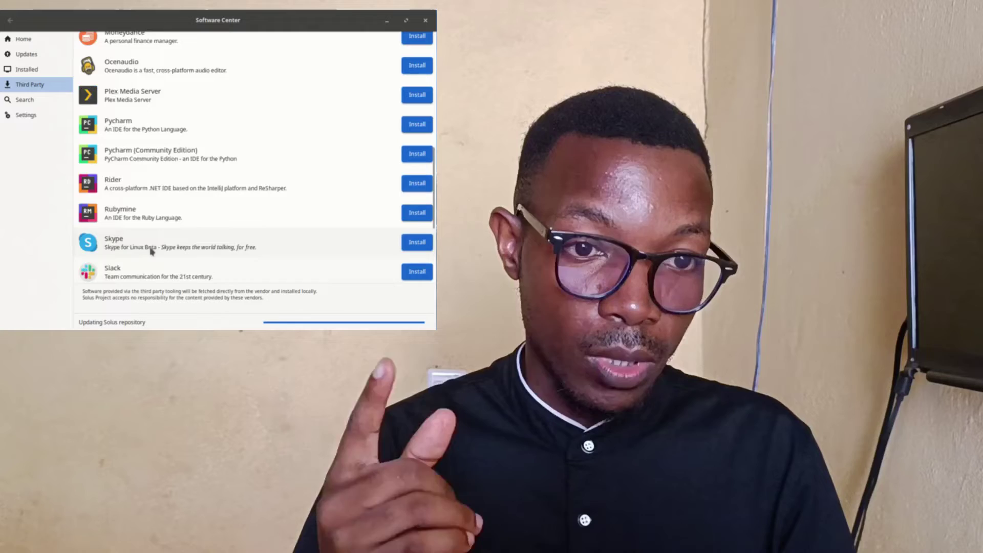
scroll(161, 233, "up", 8)
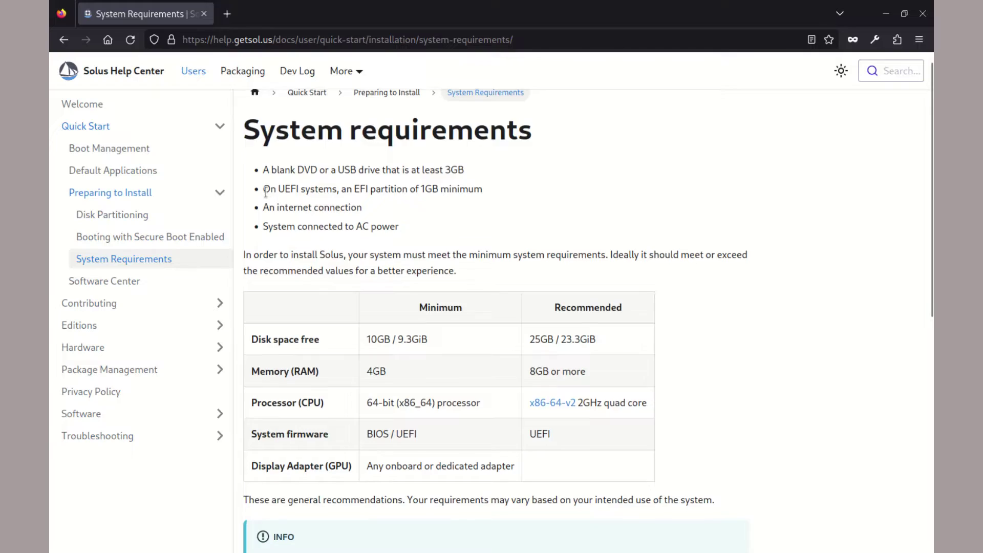
Scroll the System Requirements page, then download the Solus Budgie ISO from getsol.us/download
scroll(266, 191, "down", 1)
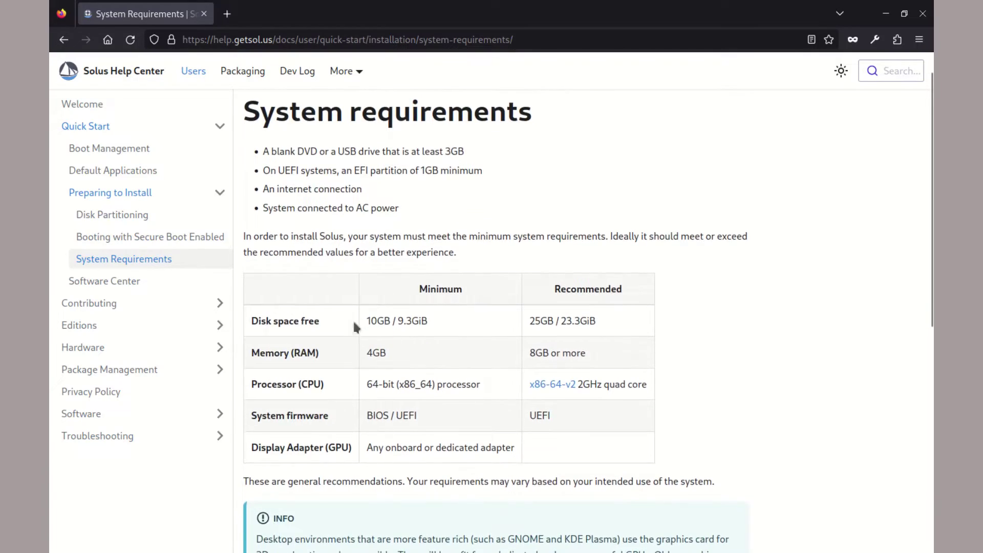
scroll(372, 317, "down", 1)
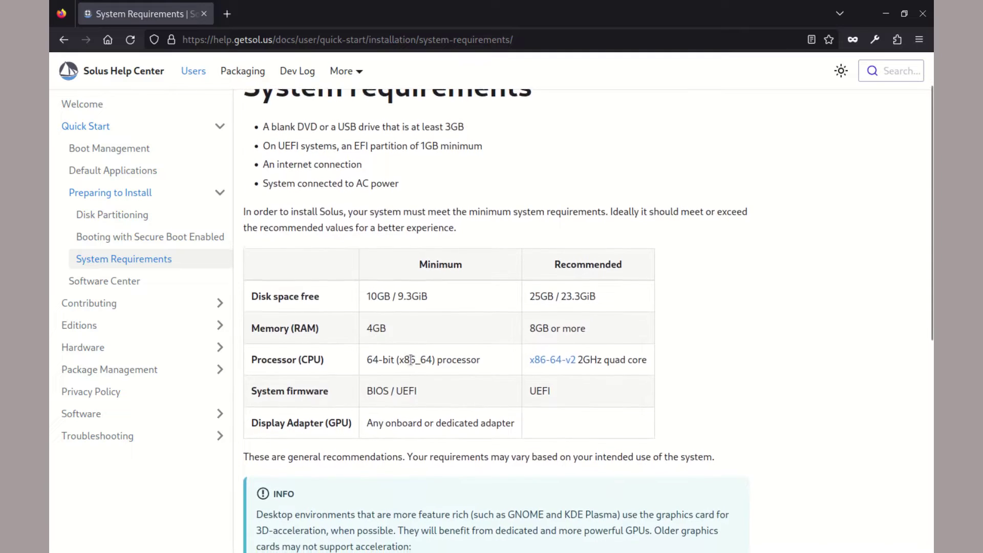
scroll(374, 385, "down", 1)
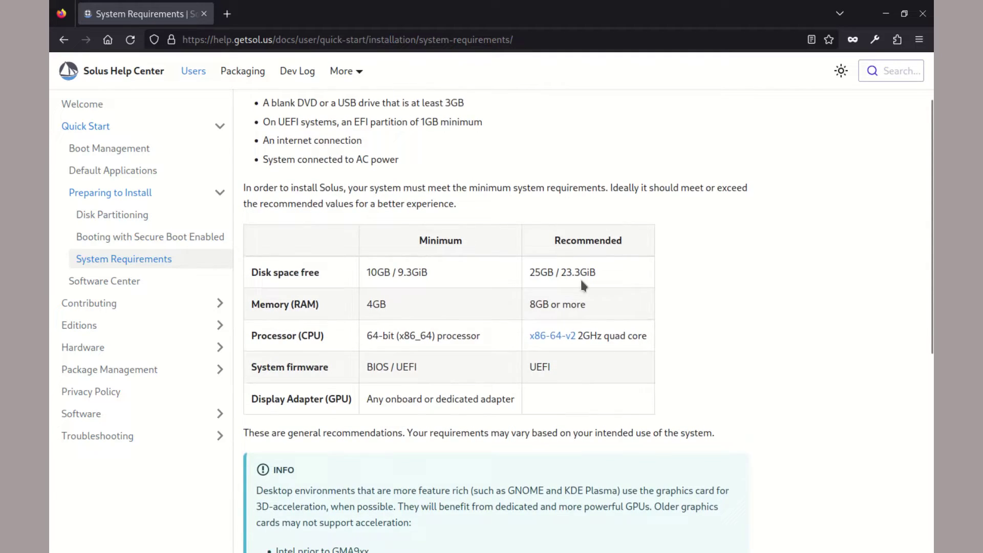
scroll(557, 300, "down", 1)
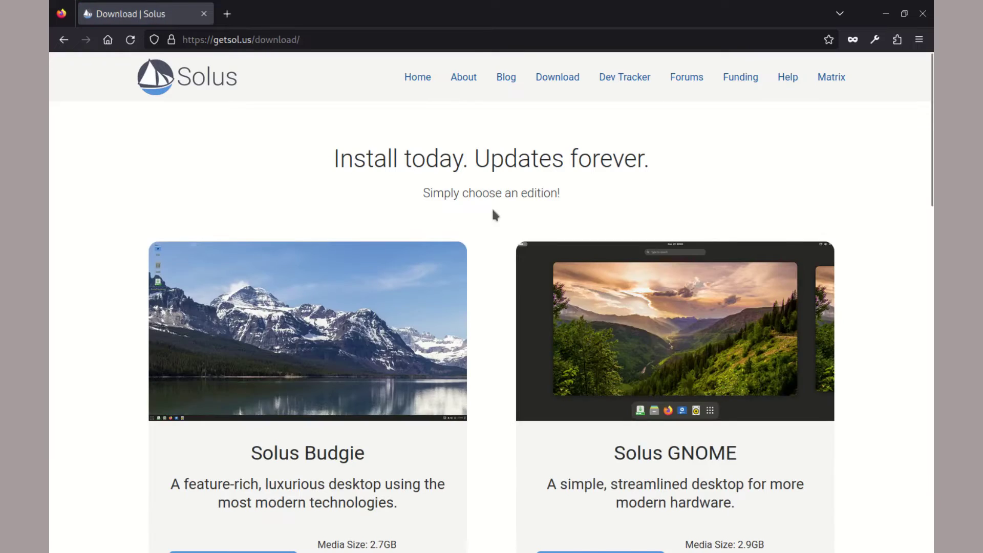
scroll(254, 410, "down", 4)
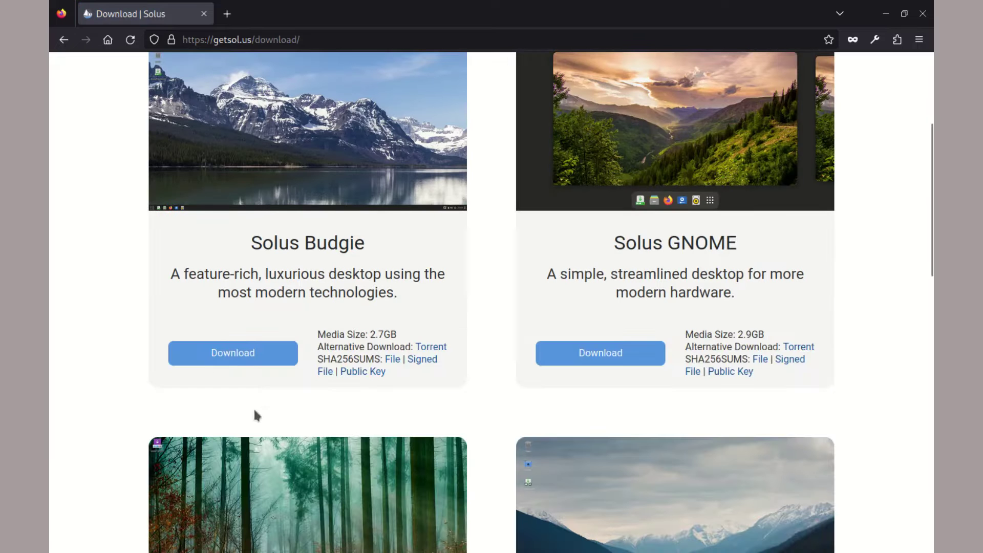
left_click(237, 357)
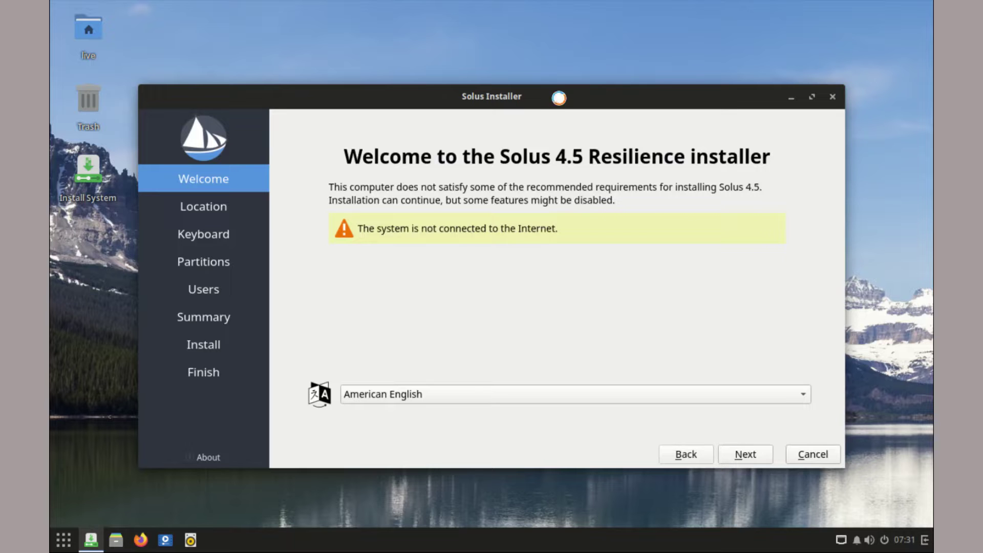
Keep the Nairobi timezone and default keyboard, erase the whole 25 GiB disk, and reach Summary
left_click(746, 455)
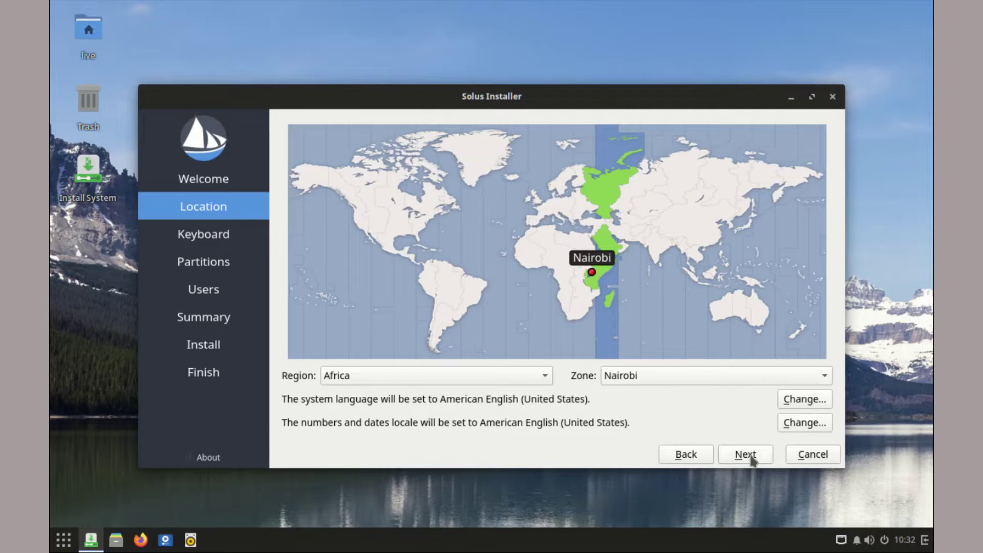
left_click(746, 455)
left_click(755, 460)
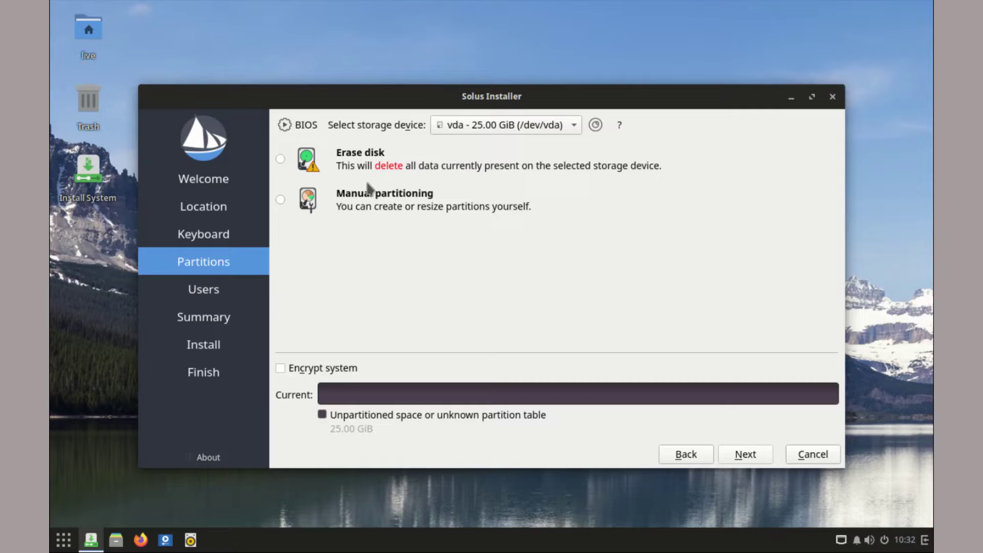
left_click(281, 159)
left_click(755, 456)
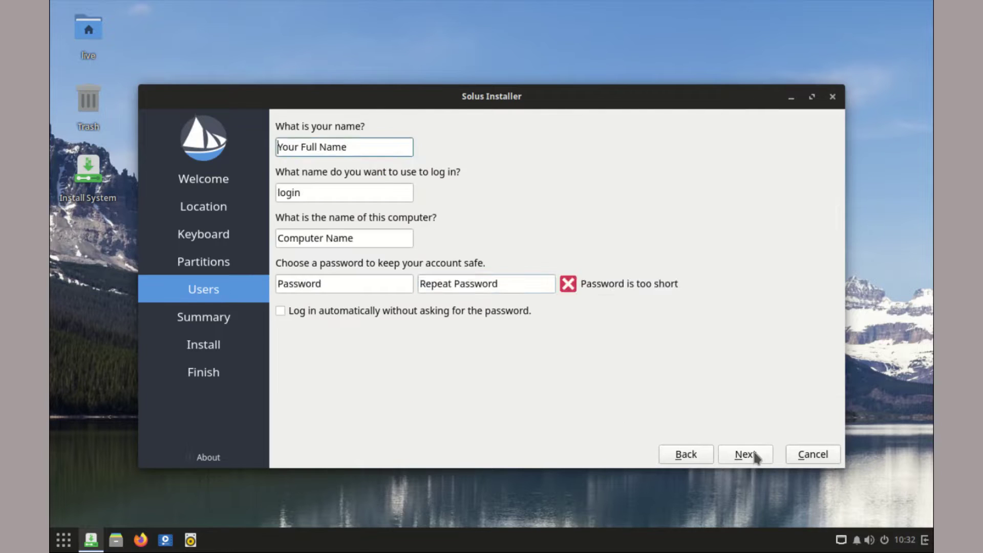
left_click(752, 460)
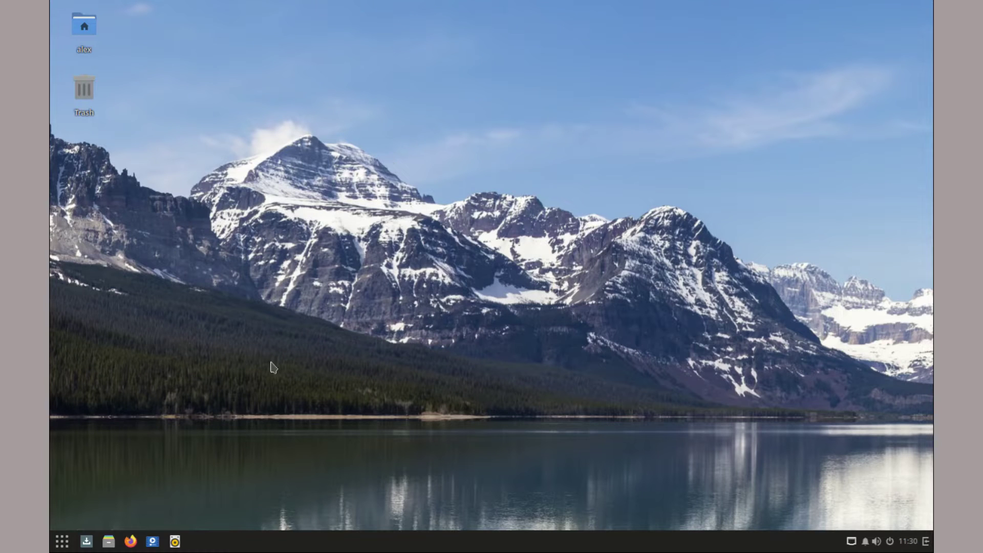
Open the Budgie application menu to view installed apps, then dismiss it
left_click(60, 542)
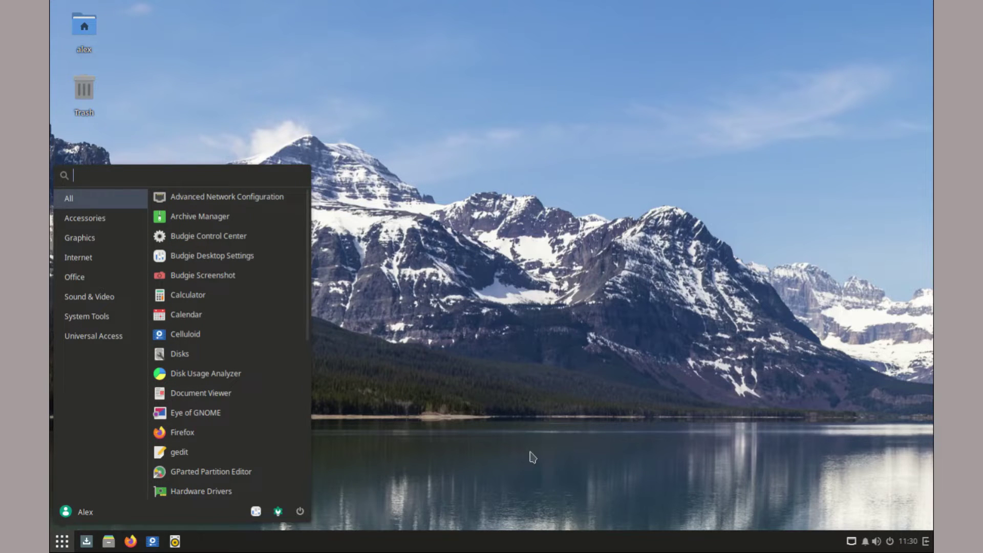
left_click(533, 457)
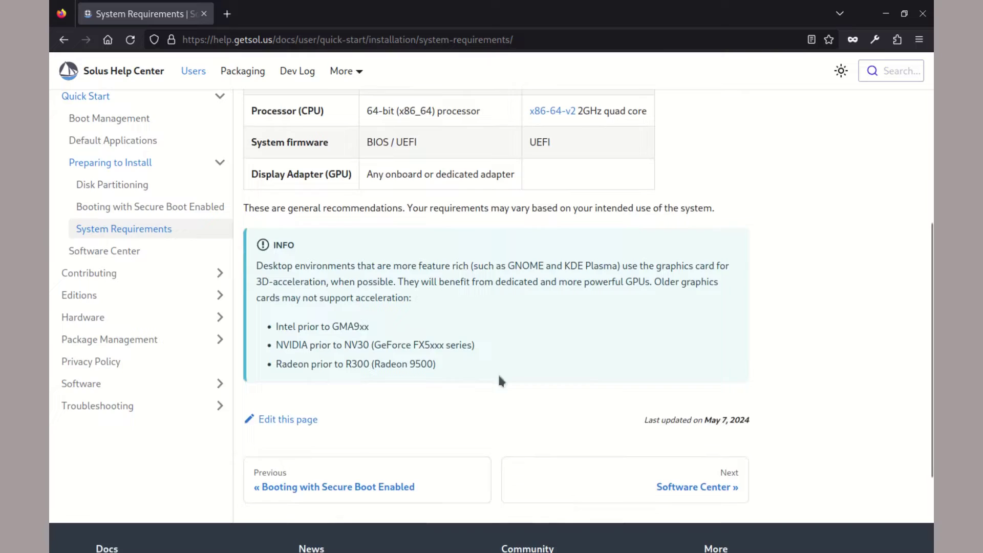
Scroll to the graphics INFO note and highlight the 'Radeon prior to R300' line
scroll(272, 258, "down", 1)
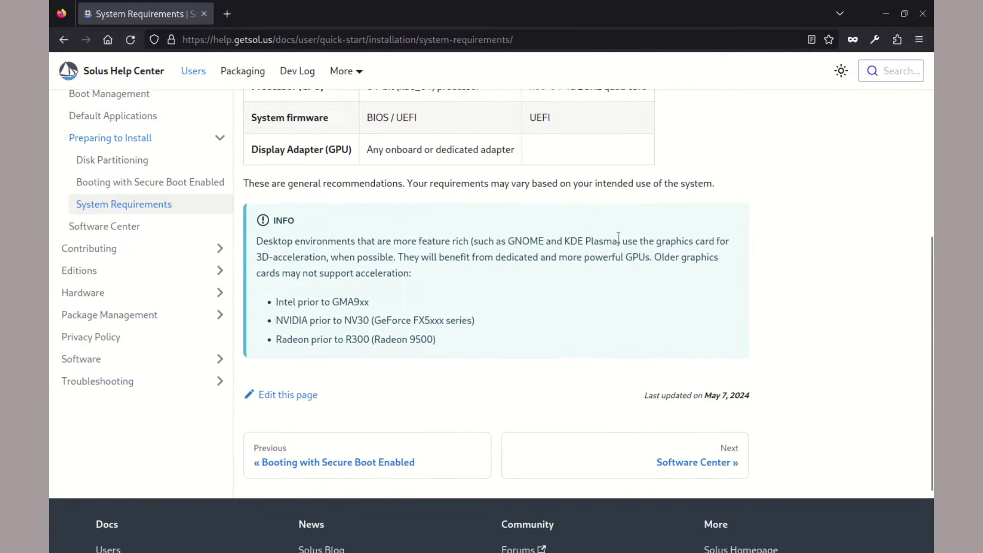
scroll(367, 299, "down", 1)
left_click_drag(255, 225, 392, 251)
scroll(394, 250, "down", 1)
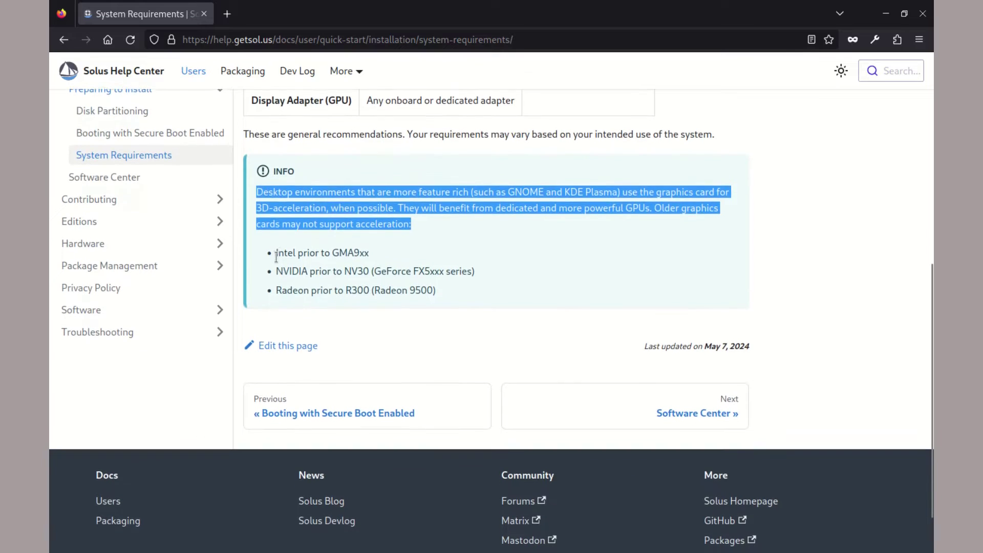
left_click_drag(276, 247, 362, 237)
scroll(334, 258, "down", 1)
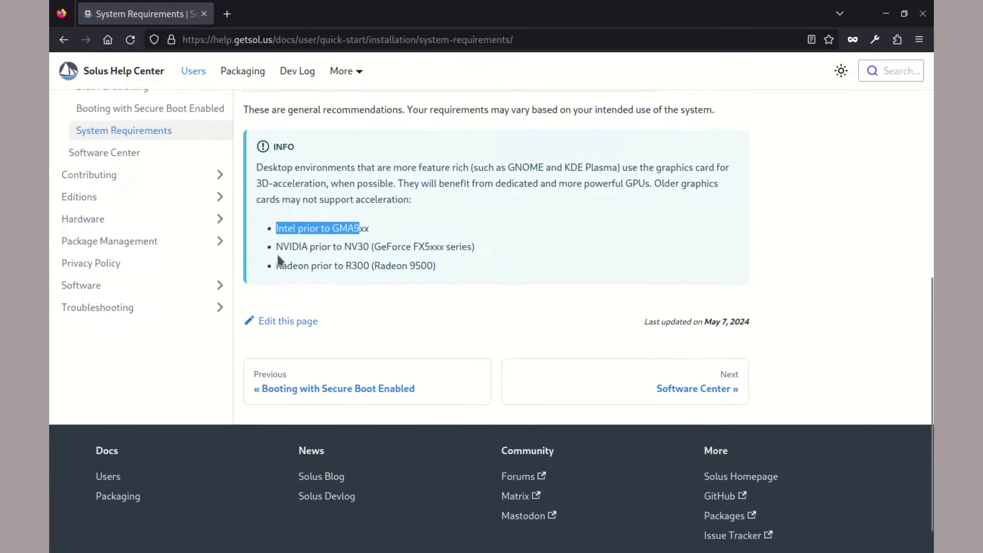
left_click_drag(279, 264, 310, 241)
scroll(310, 241, "down", 1)
double_click(283, 245)
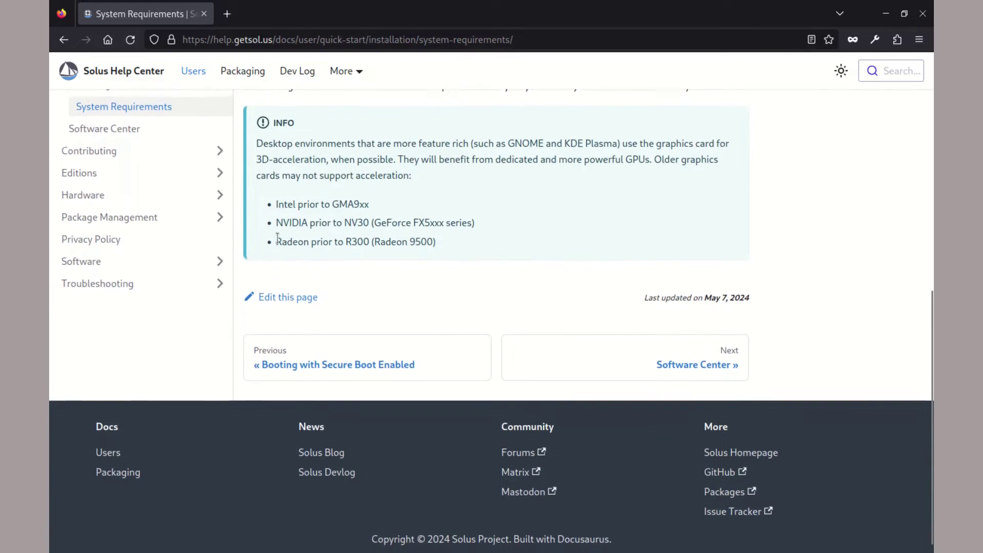
scroll(328, 227, "down", 1)
left_click_drag(475, 211, 439, 212)
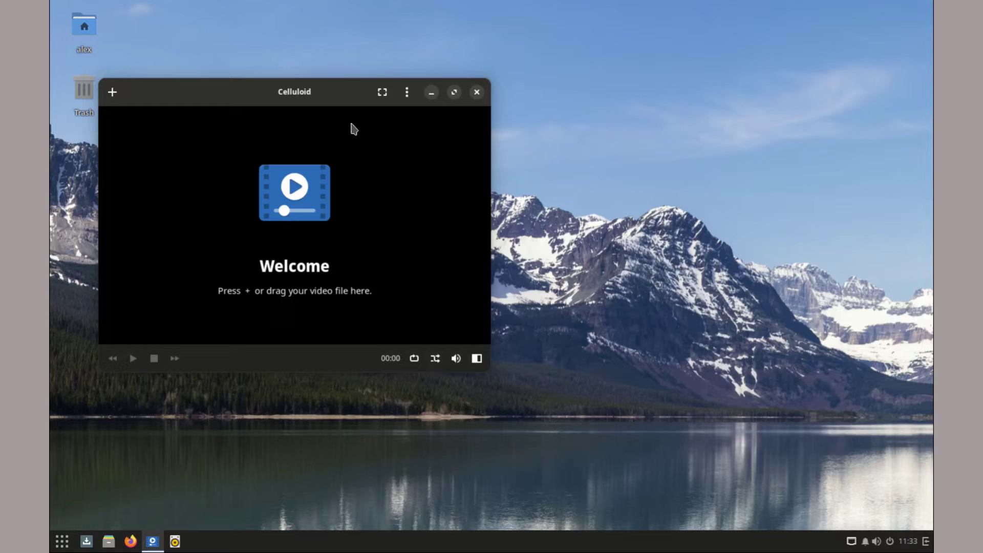
Move the Celluloid player window further right
left_click_drag(314, 96, 526, 99)
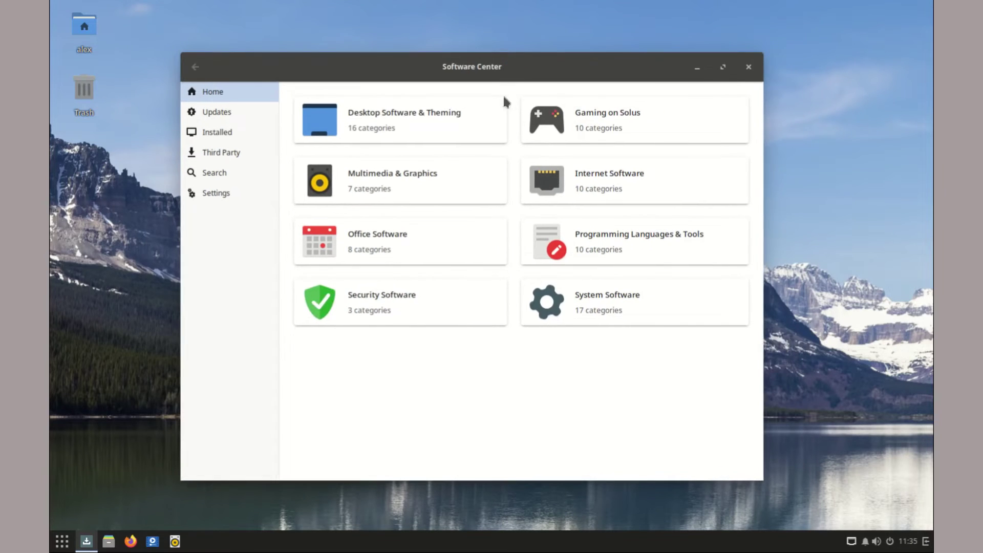
View the Updates, Installed and Third Party sections of the Software Center
left_click(218, 113)
left_click(219, 134)
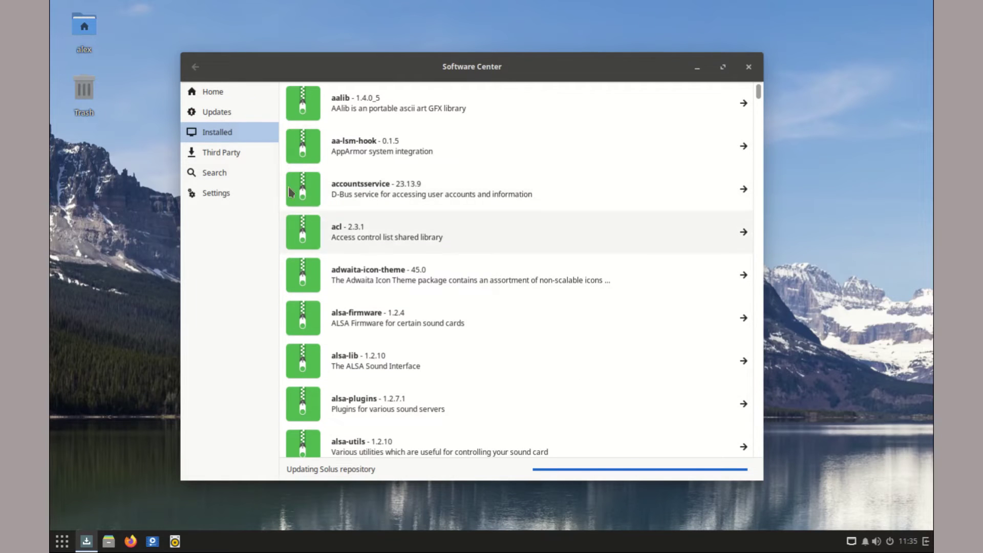
left_click(228, 154)
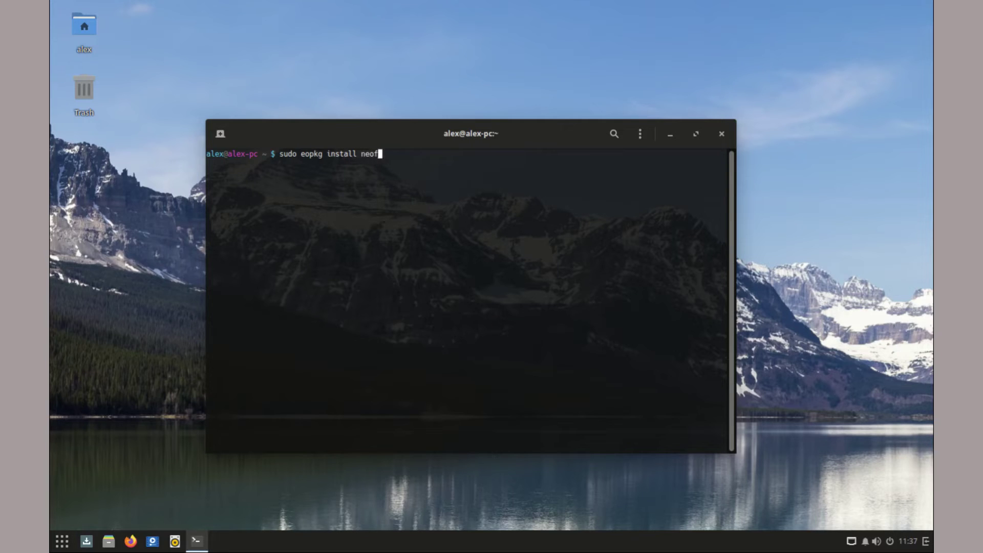
Clear the partly typed 'sudo eopkg install neof' command with Ctrl+U
key("ctrl+u")
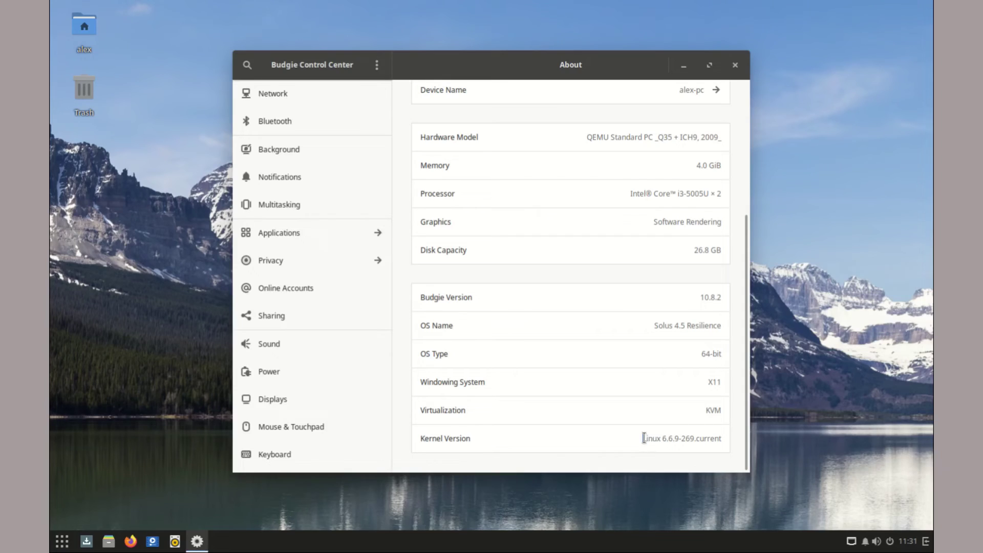
Highlight the Linux 6.6.9 kernel version on the About page, then switch to Online Accounts
left_click_drag(713, 439, 725, 439)
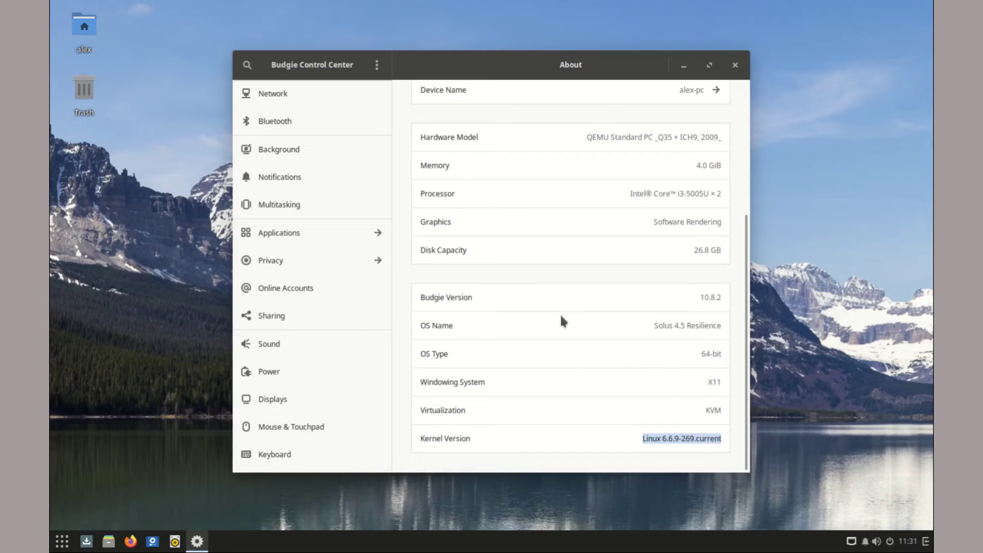
scroll(560, 313, "up", 5)
scroll(561, 316, "down", 5)
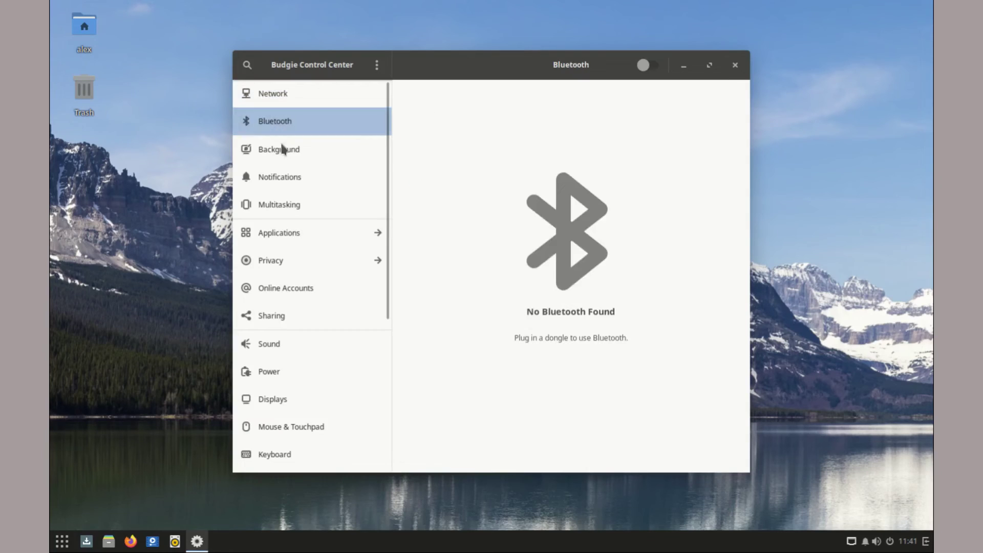
left_click(275, 291)
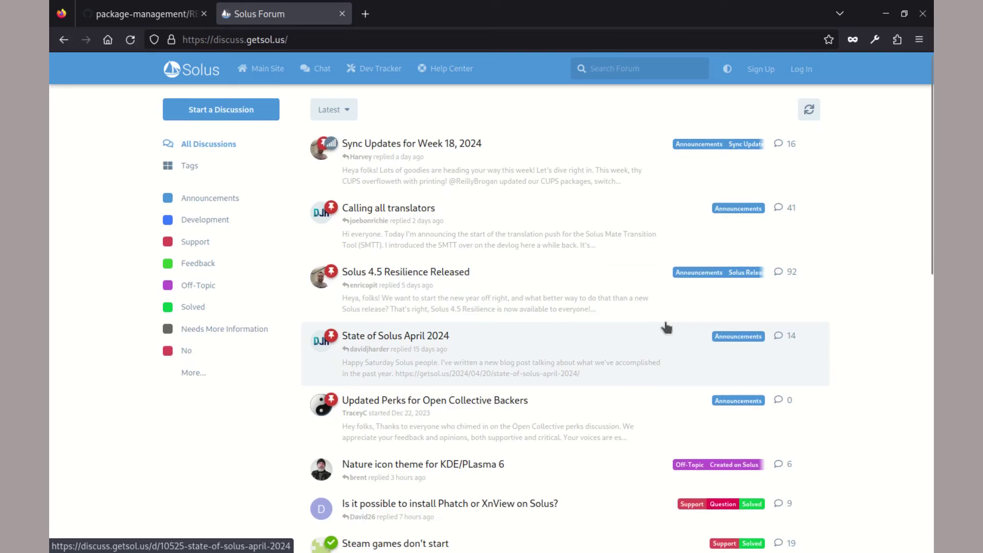
Open the forum's Support category and scroll through its support topics
scroll(512, 231, "down", 1)
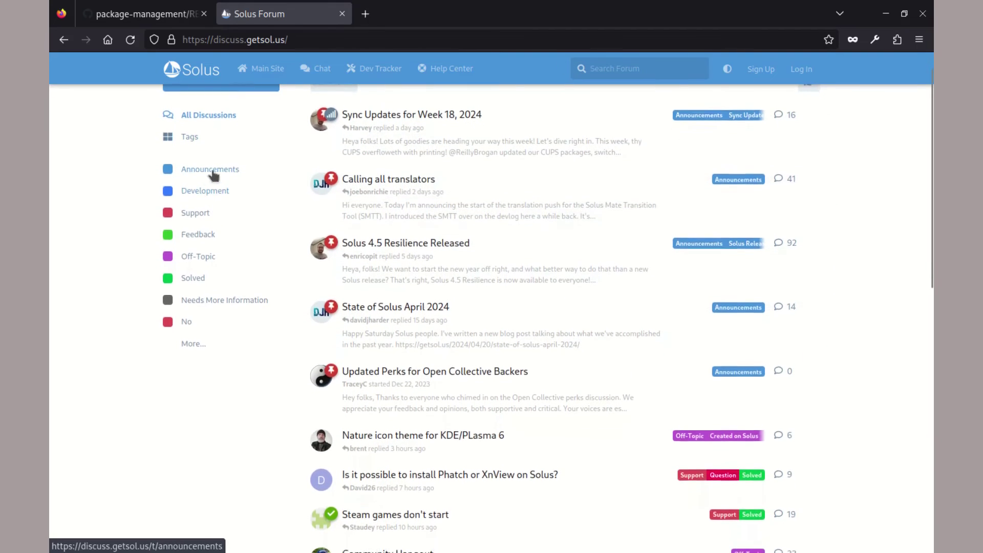
left_click(195, 220)
scroll(551, 325, "down", 5)
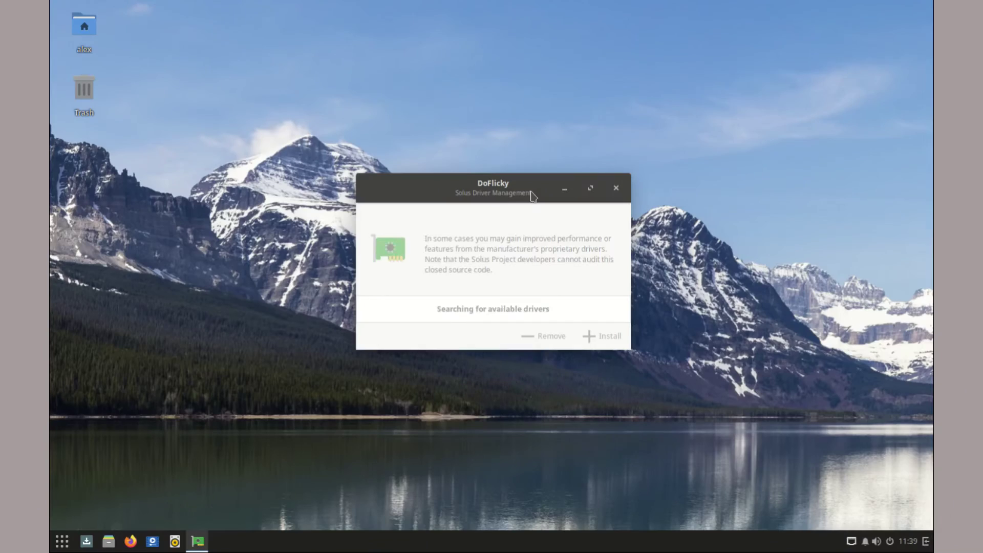
Close the DoFlicky driver manager and open the Raven panel's notifications list
left_click(616, 188)
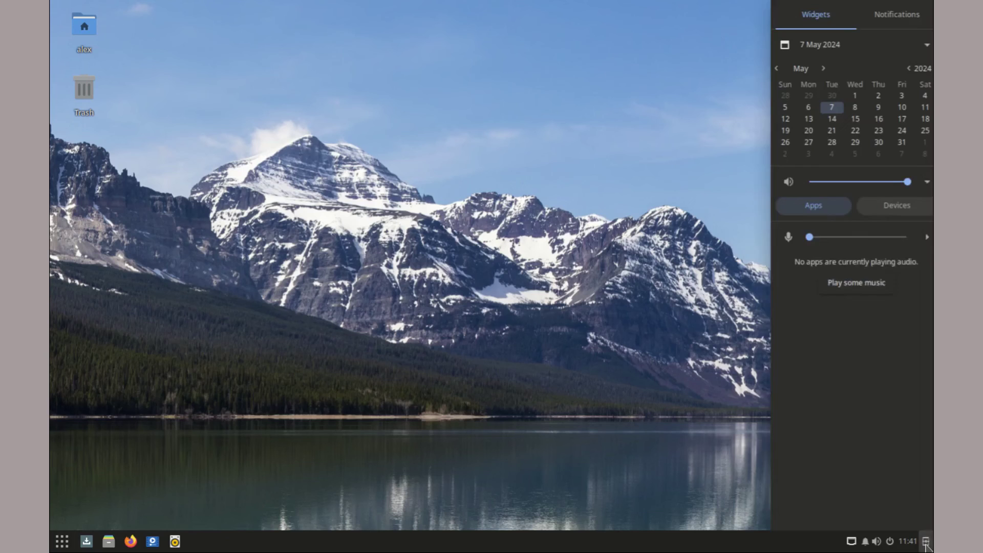
left_click(888, 16)
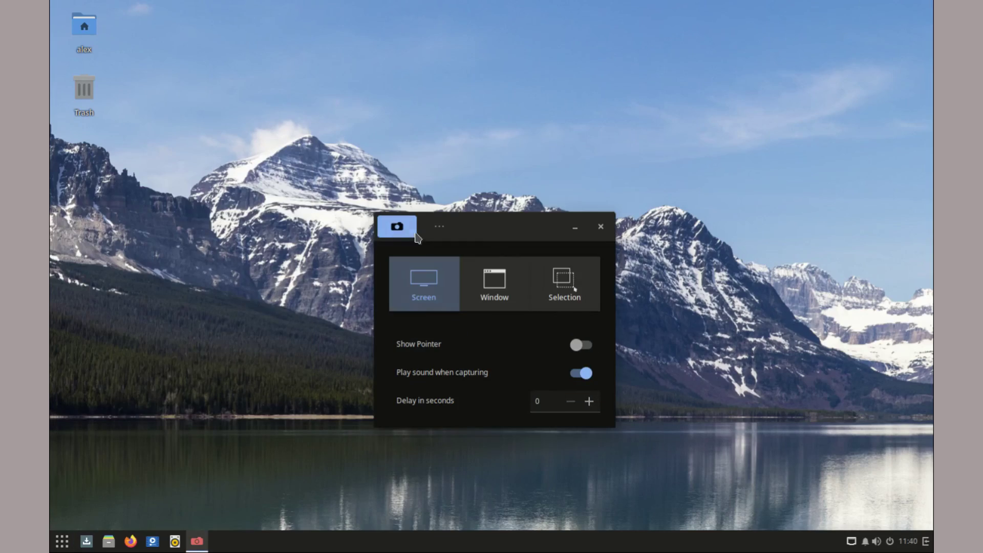
Capture the whole desktop as a Screen-mode snapshot
left_click(399, 227)
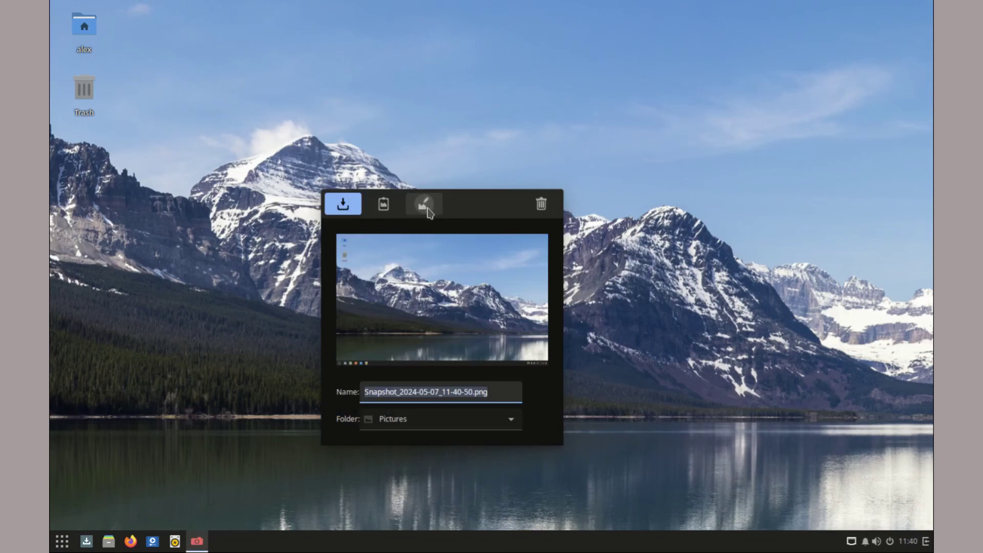